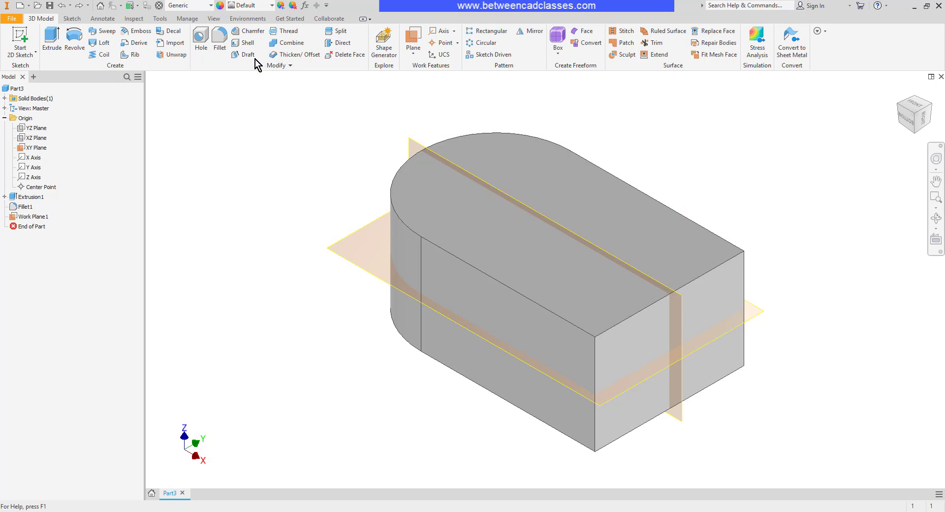
Step: Try a fixed-plane face draft on the end face about the XY Plane, then cancel it
left_click(235, 55)
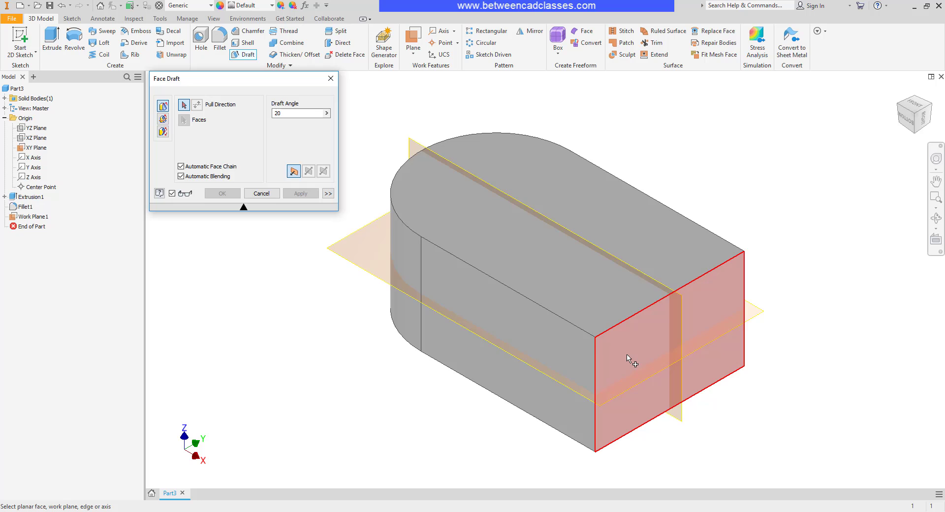
left_click(163, 118)
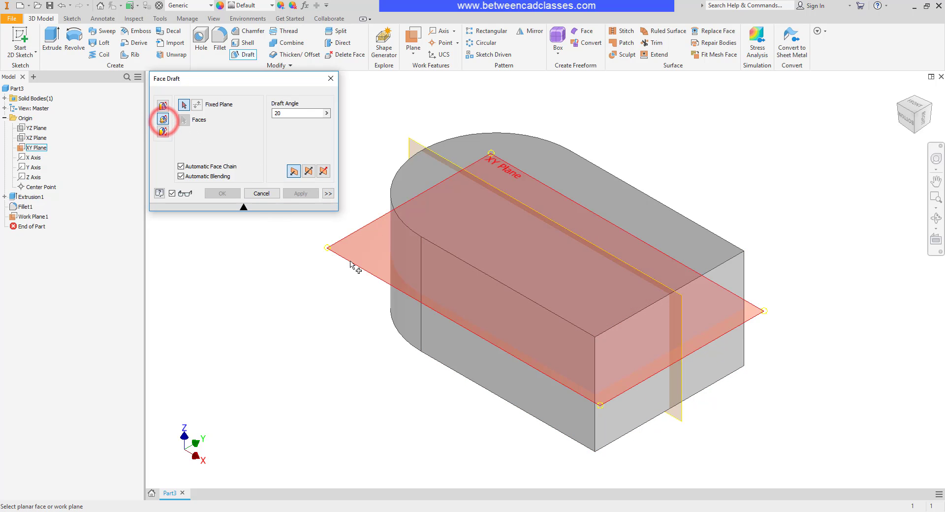
left_click(350, 262)
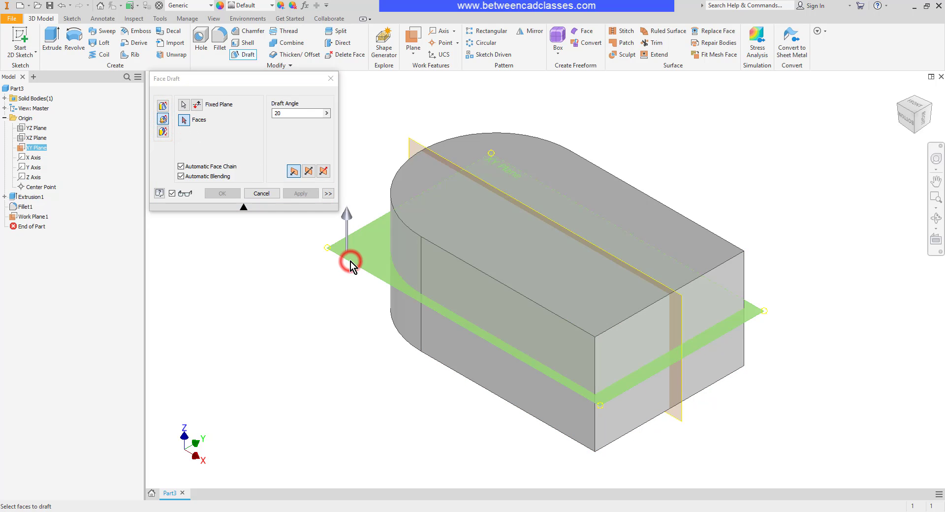
left_click(648, 337)
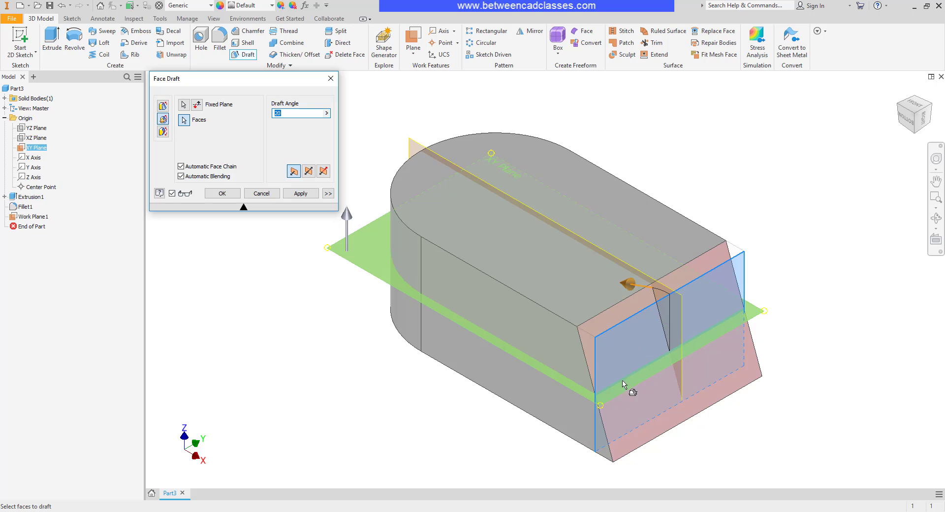
left_click(197, 104)
left_click(197, 104)
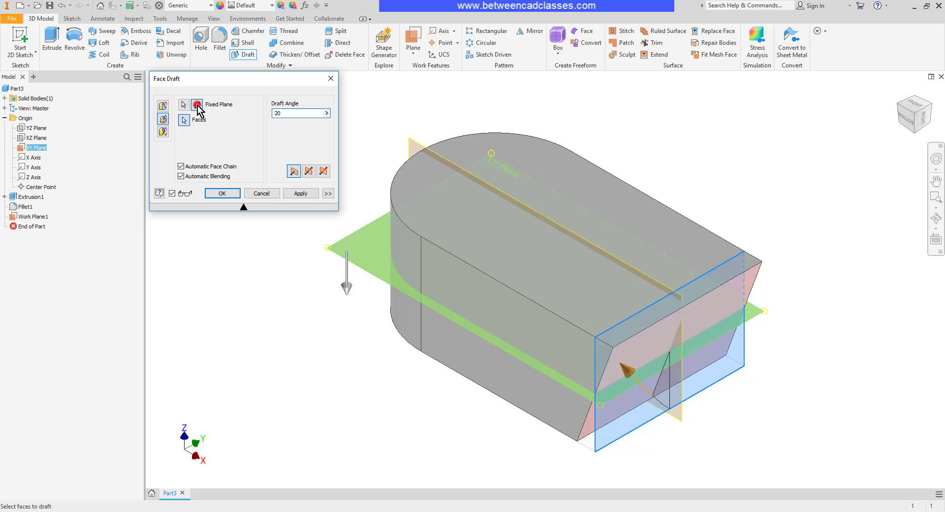
left_click(264, 194)
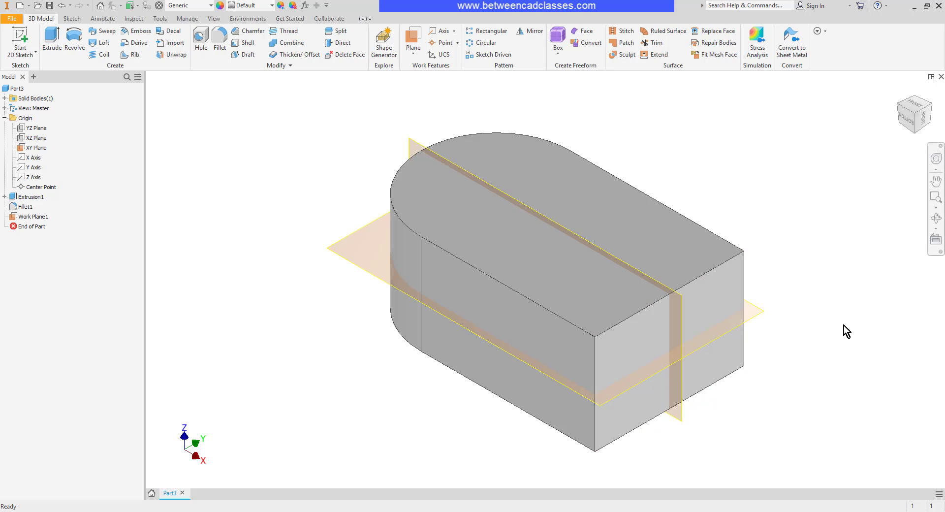
Step: Split the block's end face using the XY Plane as the splitting tool
left_click(336, 31)
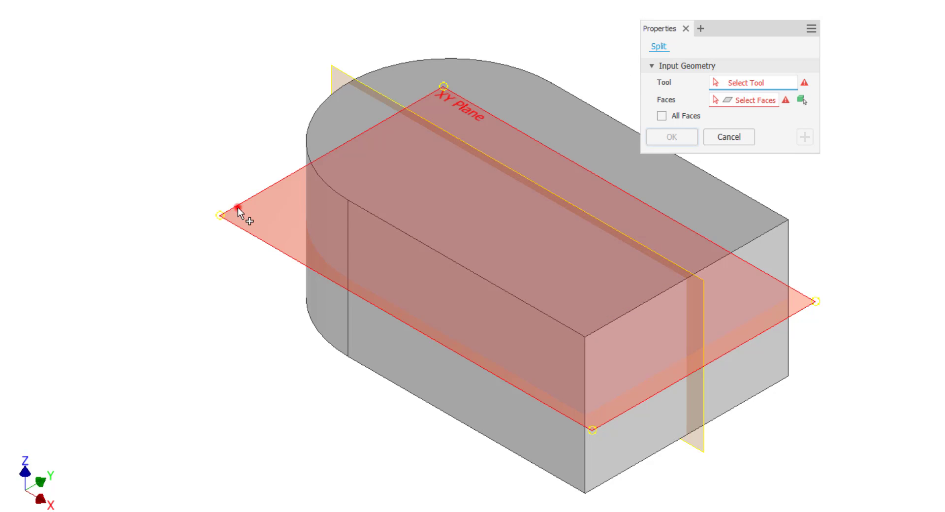
left_click(238, 207)
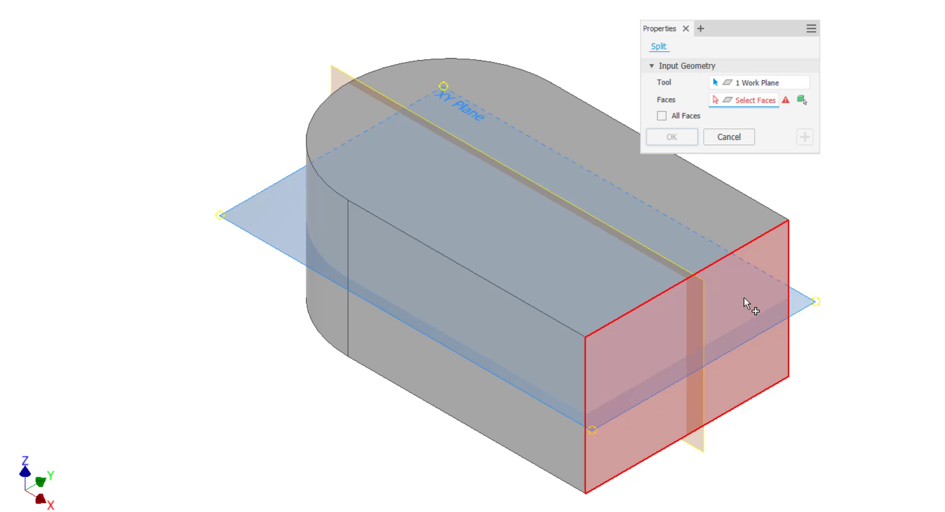
left_click(743, 289)
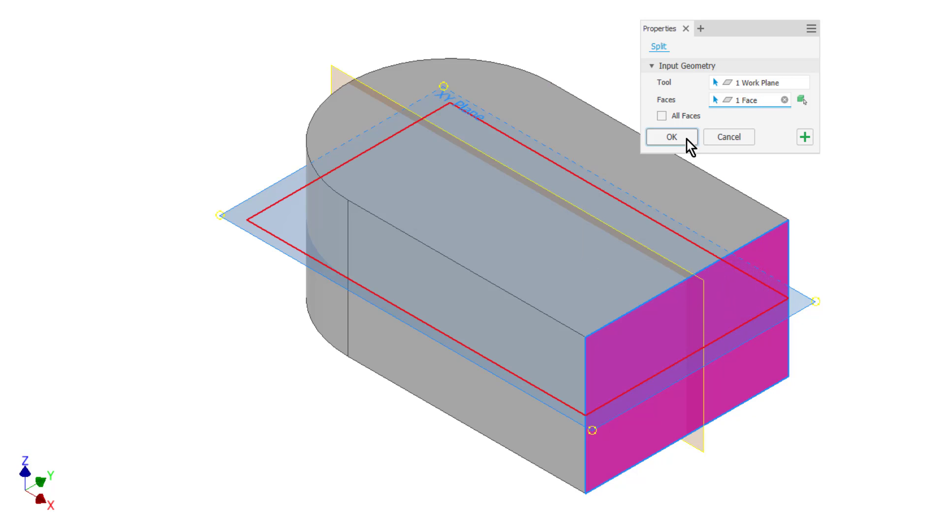
left_click(671, 139)
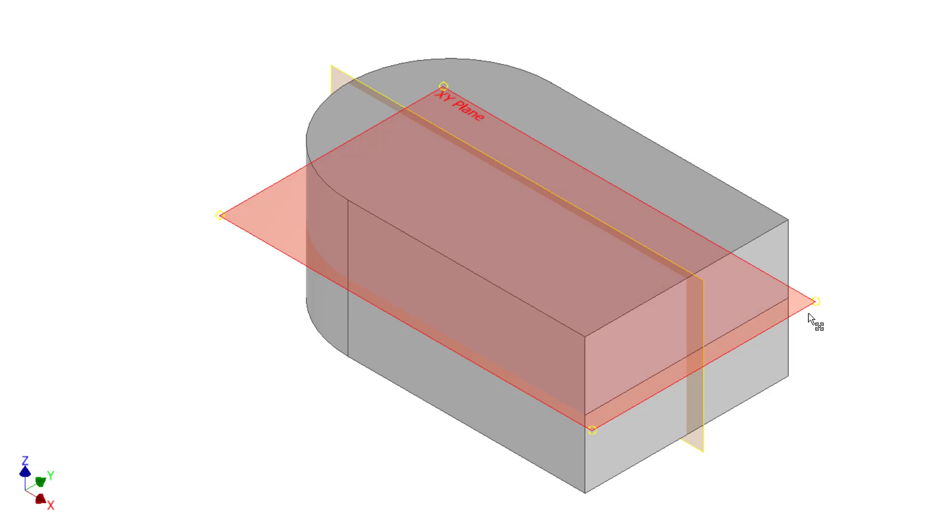
Step: Turn off the XY Plane's visibility and clear the selection
left_click(803, 310)
right_click(856, 224)
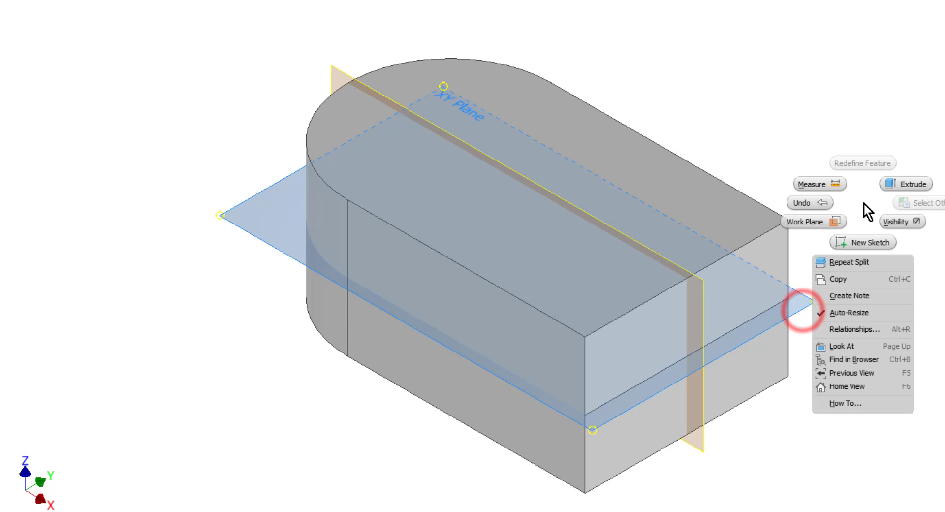
left_click(901, 220)
left_click(924, 250)
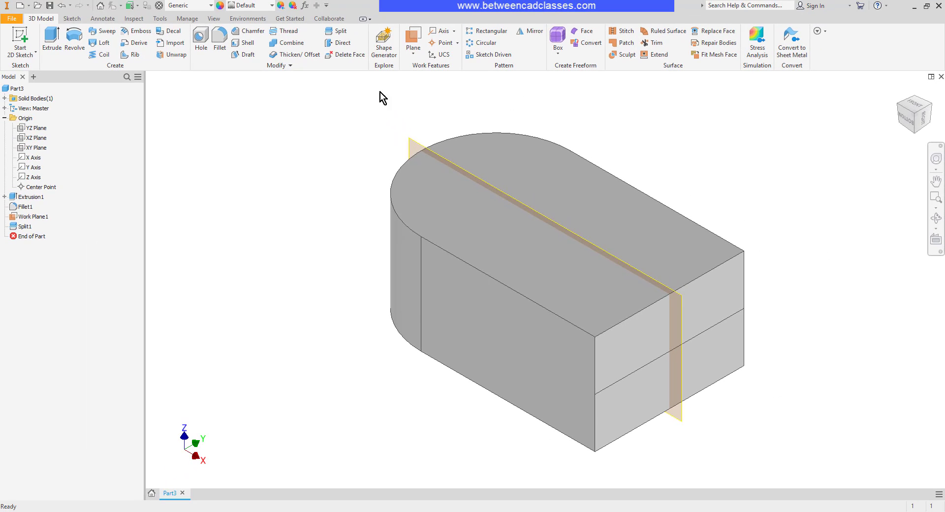
Step: Apply a 30-degree fixed-plane draft to the upper end face, using the XY Plane as the fixed plane
left_click(244, 54)
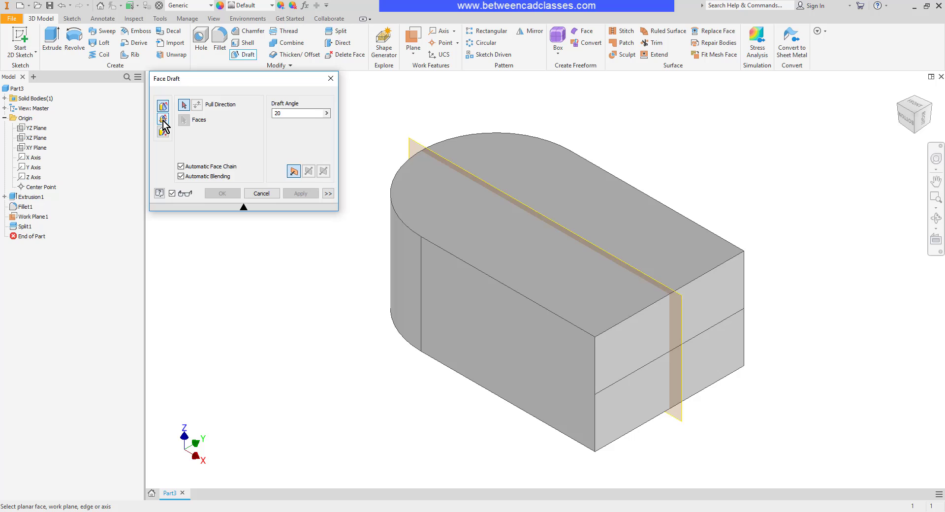
left_click(163, 119)
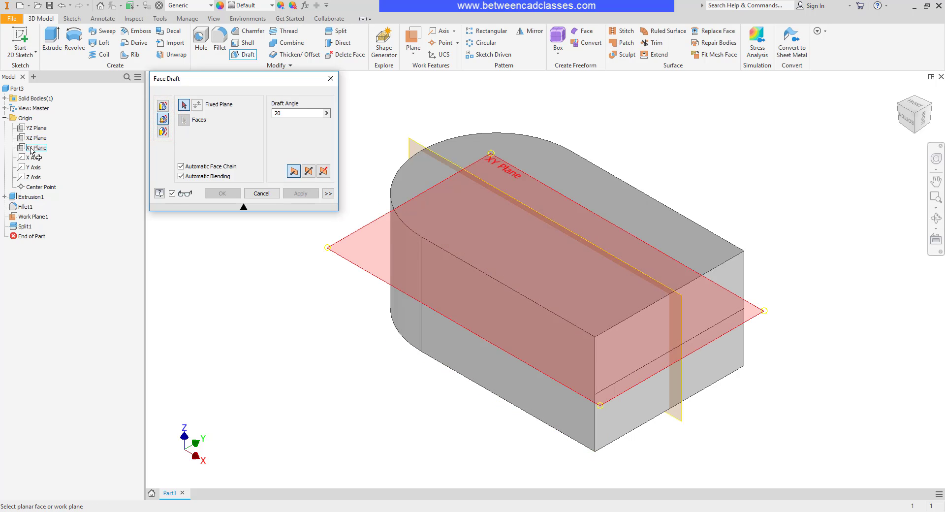
left_click(31, 149)
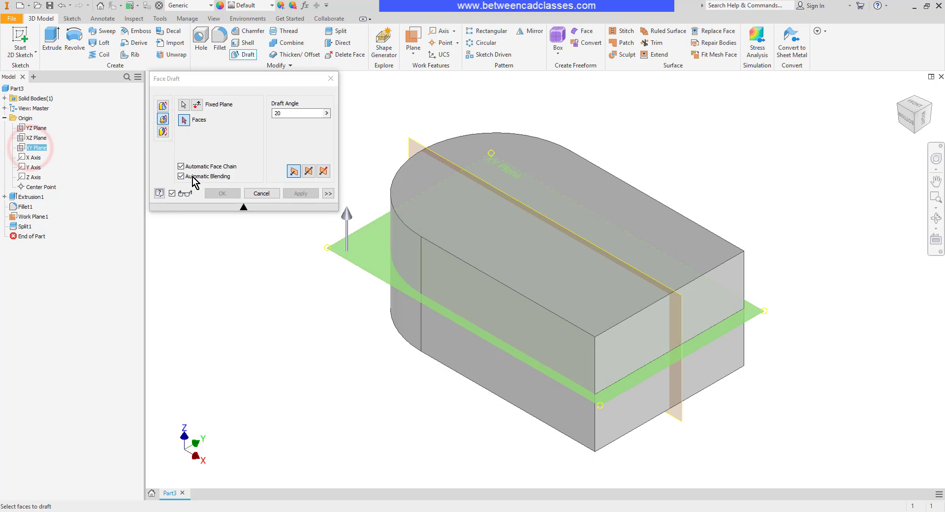
left_click(641, 333)
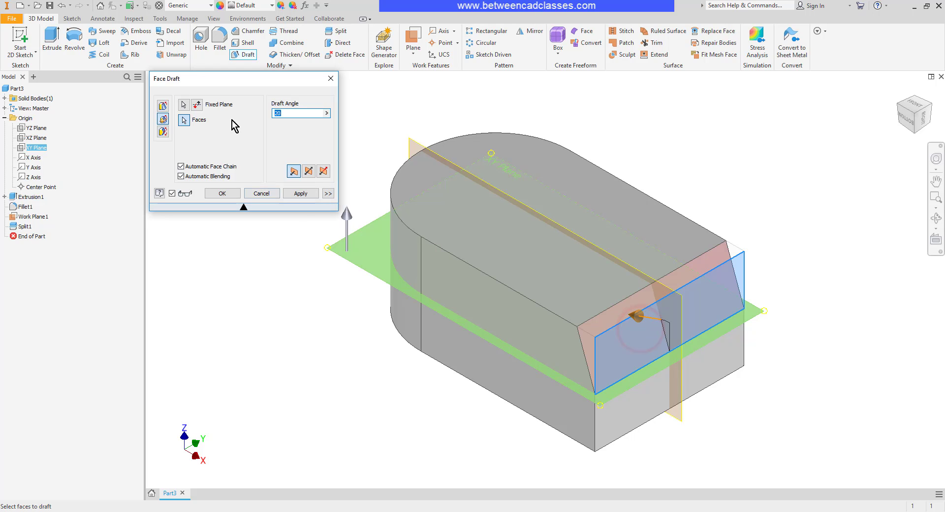
left_click(197, 104)
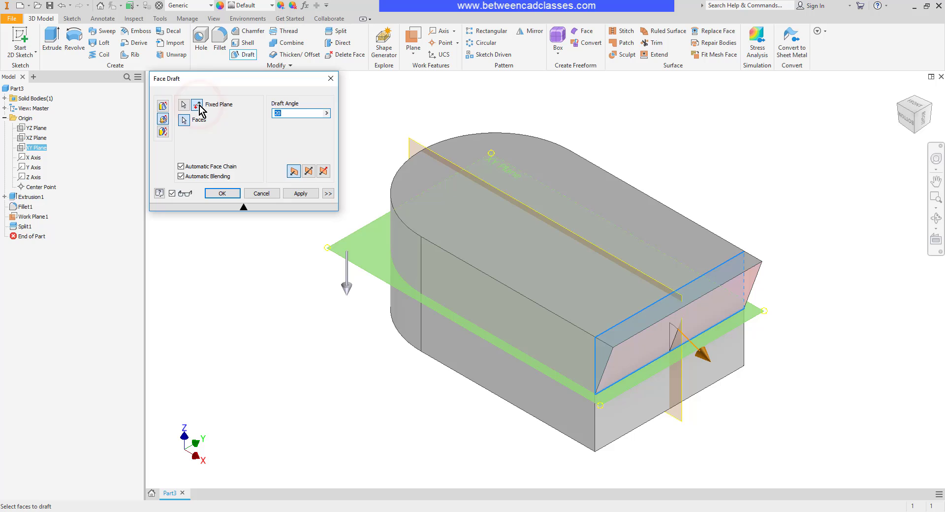
left_click(197, 105)
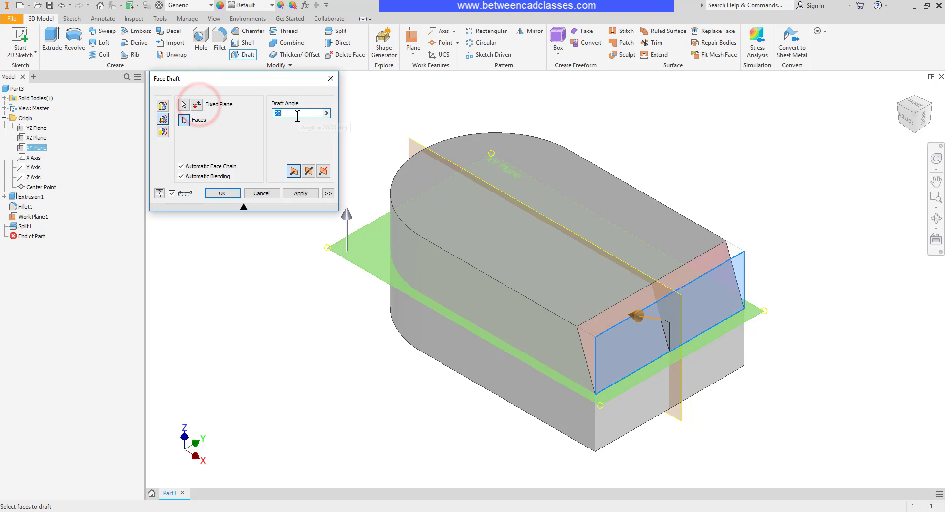
type("3")
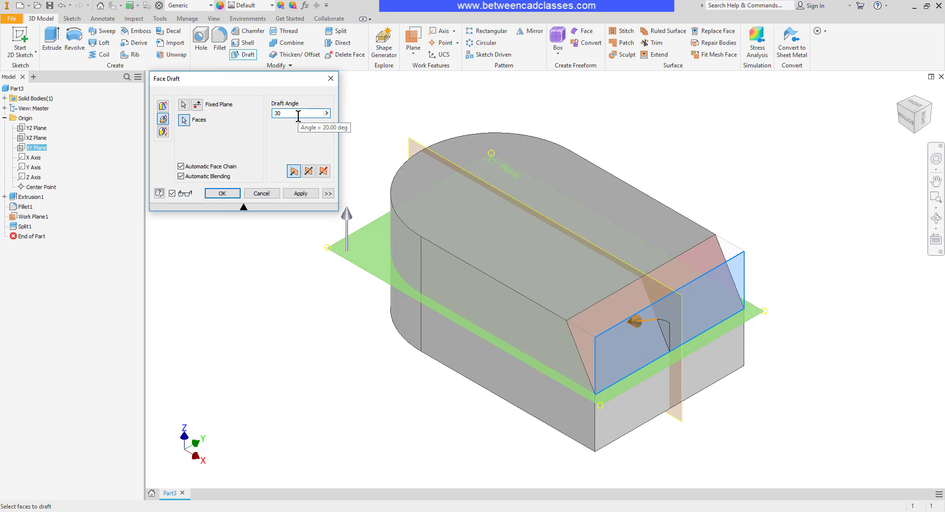
left_click(222, 193)
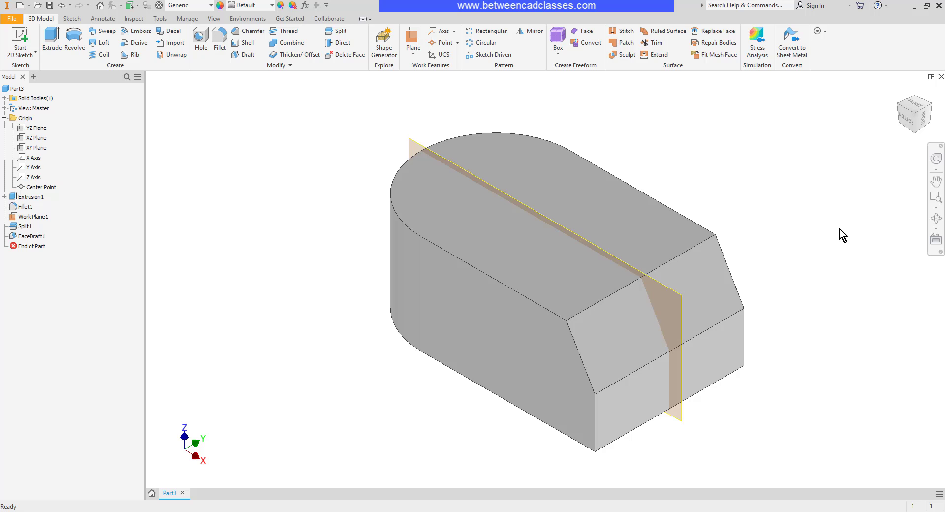
Step: Begin a Split with Work Plane1 as the tool, set to cut the whole solid
left_click(335, 31)
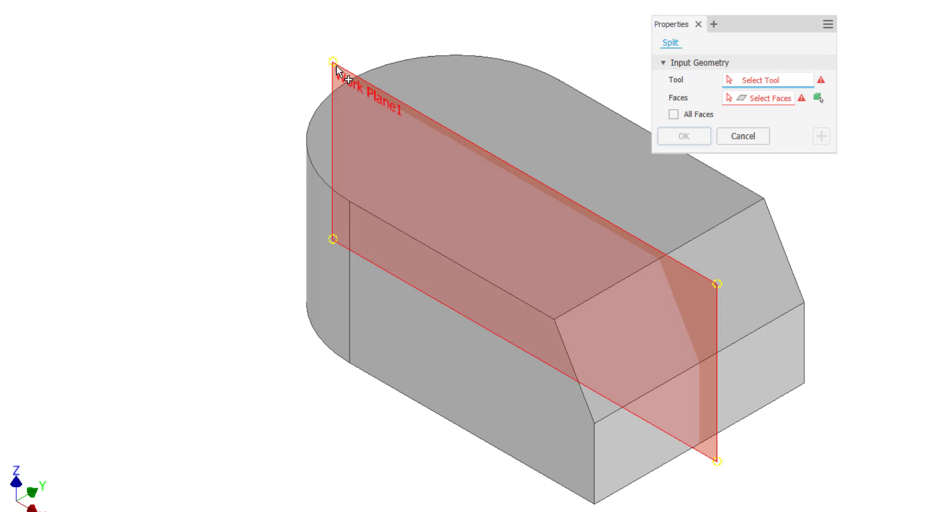
left_click(336, 66)
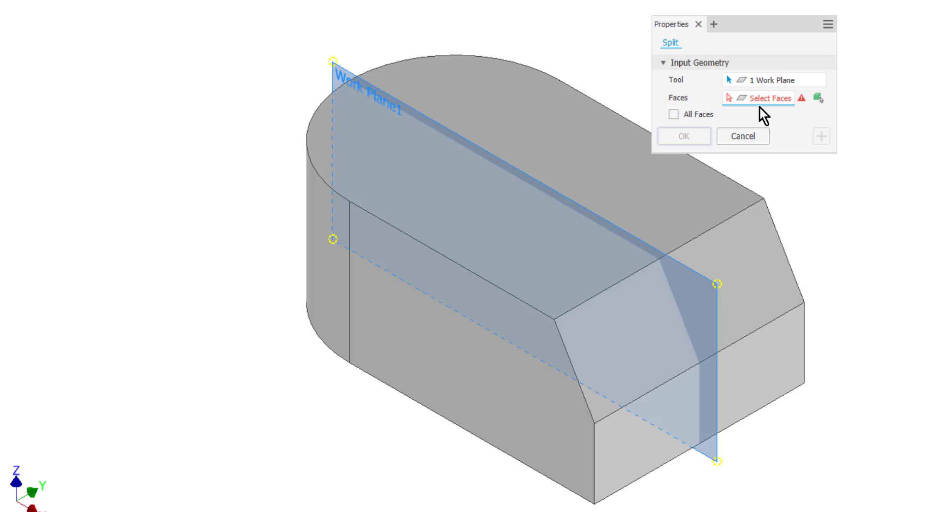
left_click(818, 98)
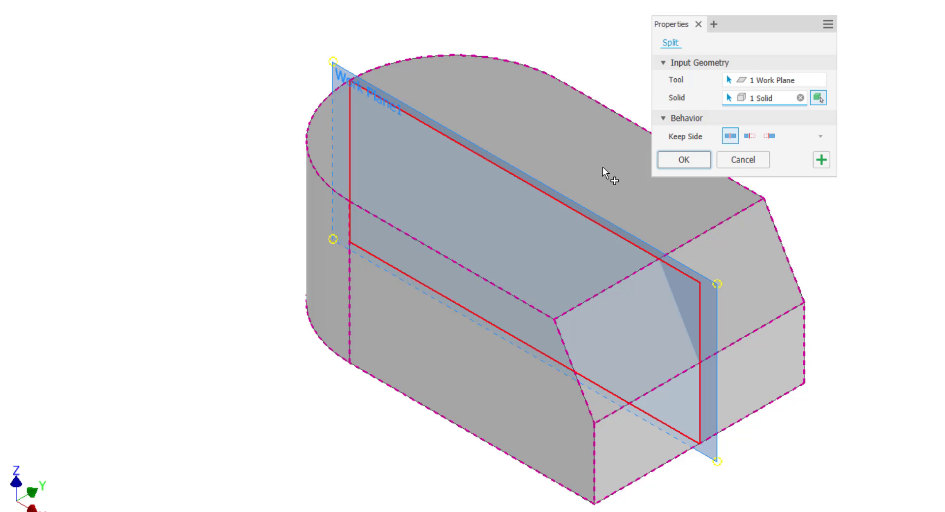
Step: Keep only the back half of the block and apply the Work Plane1 split
left_click(750, 136)
left_click(773, 134)
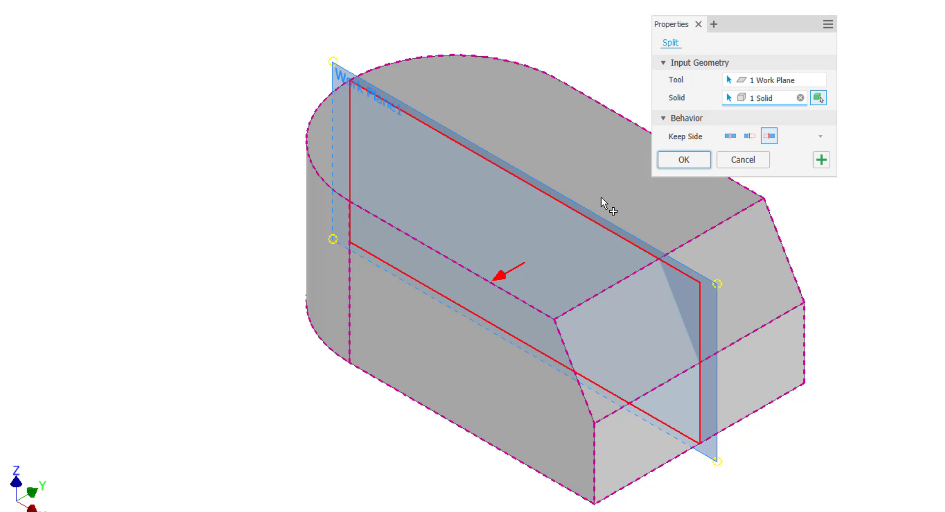
left_click(750, 137)
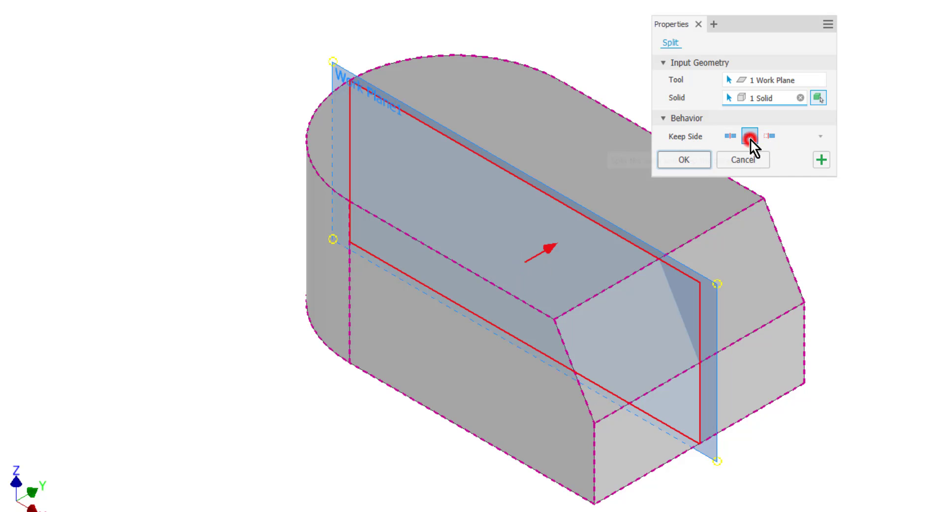
left_click(769, 136)
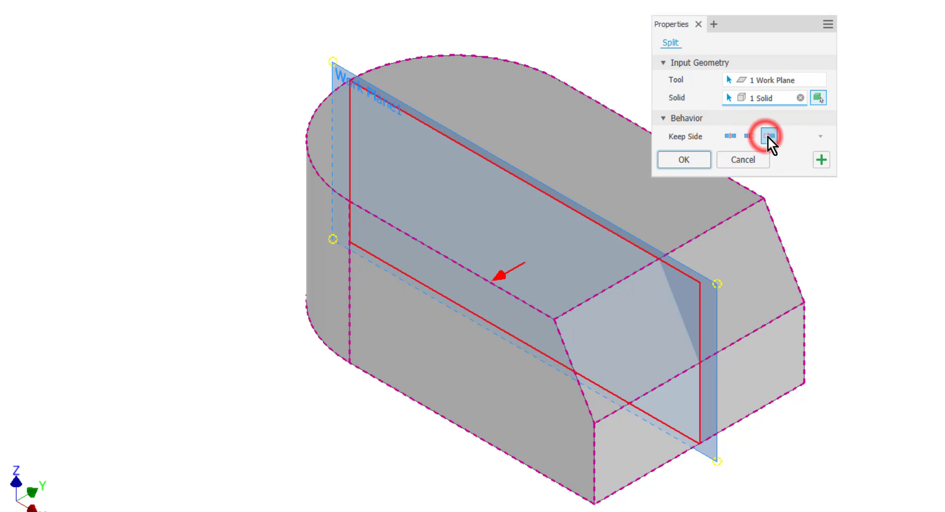
left_click(689, 159)
left_click(822, 106)
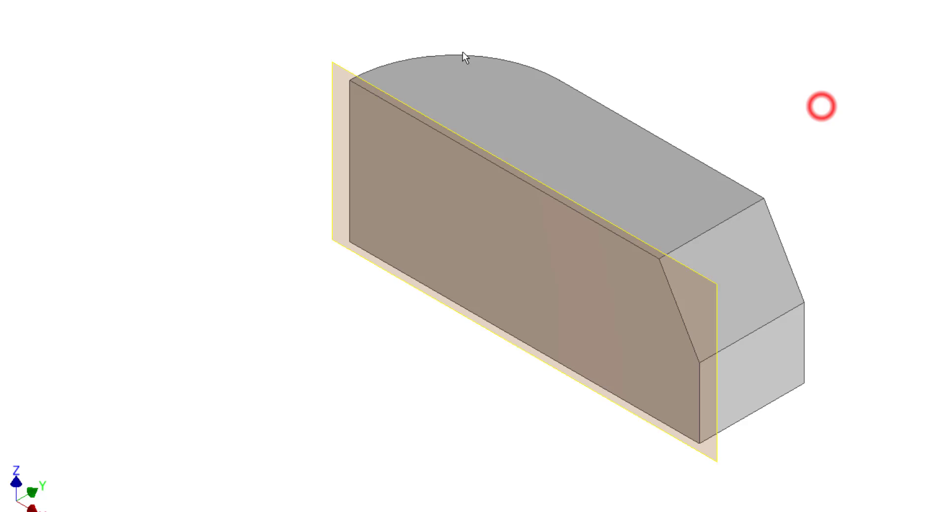
left_click(334, 65)
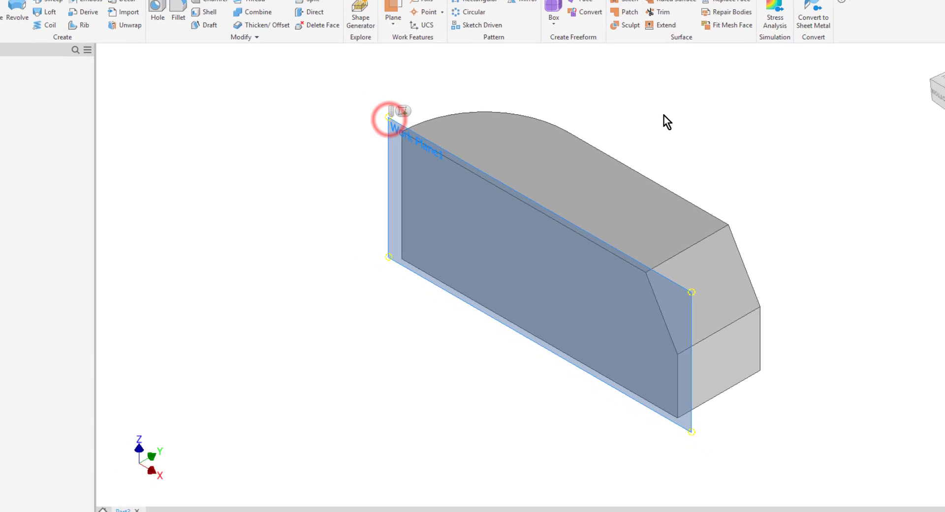
Step: Uncheck Visibility for Work Plane1
right_click(664, 116)
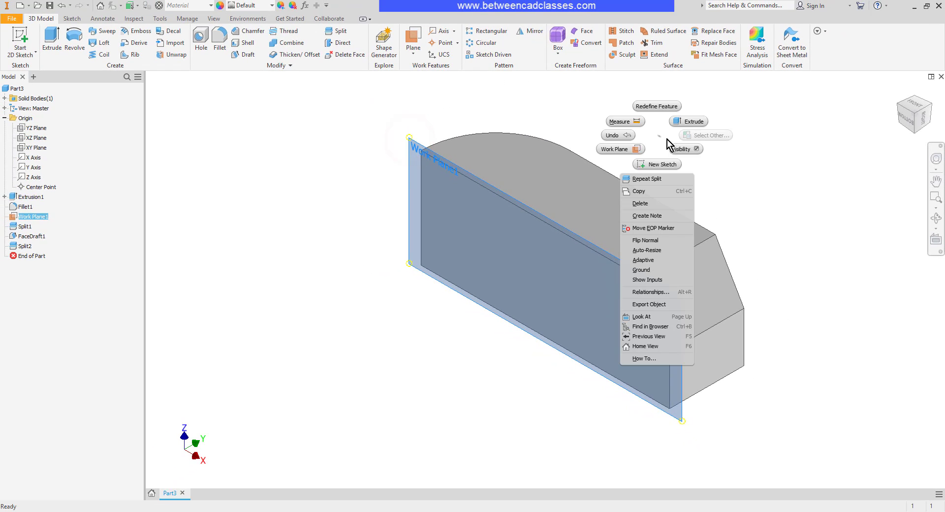
left_click(689, 153)
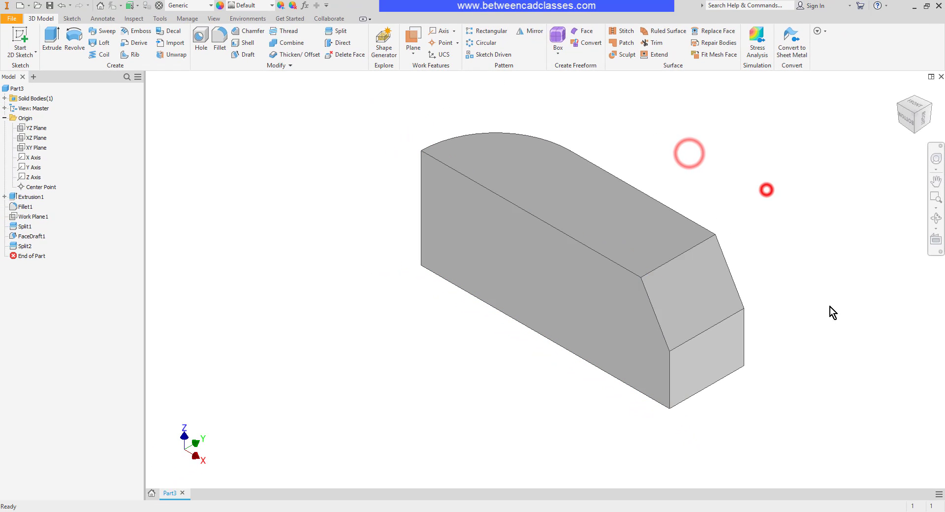